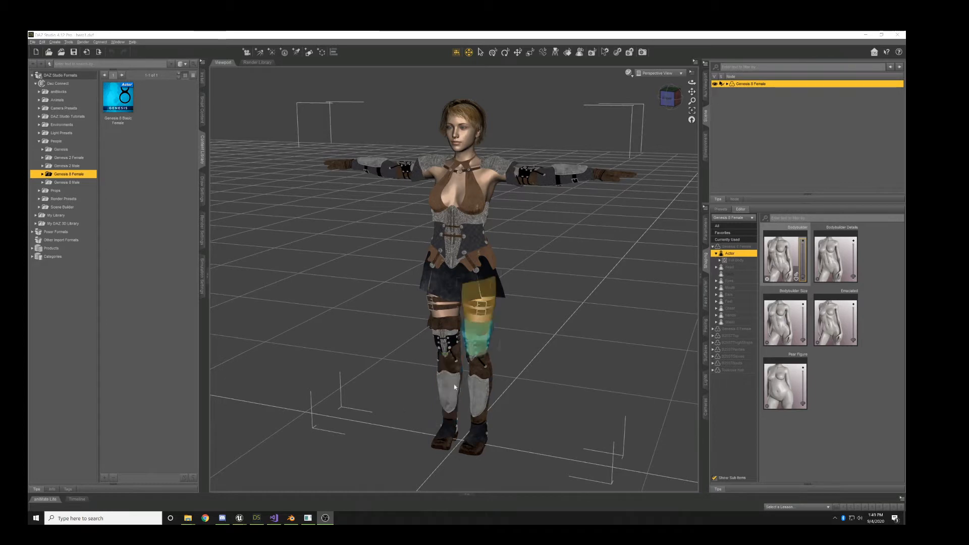
- Switch to Blender, select the character's rig and open its Auto-Rig Pro reference bones for editing to inspect them from the side
click(291, 518)
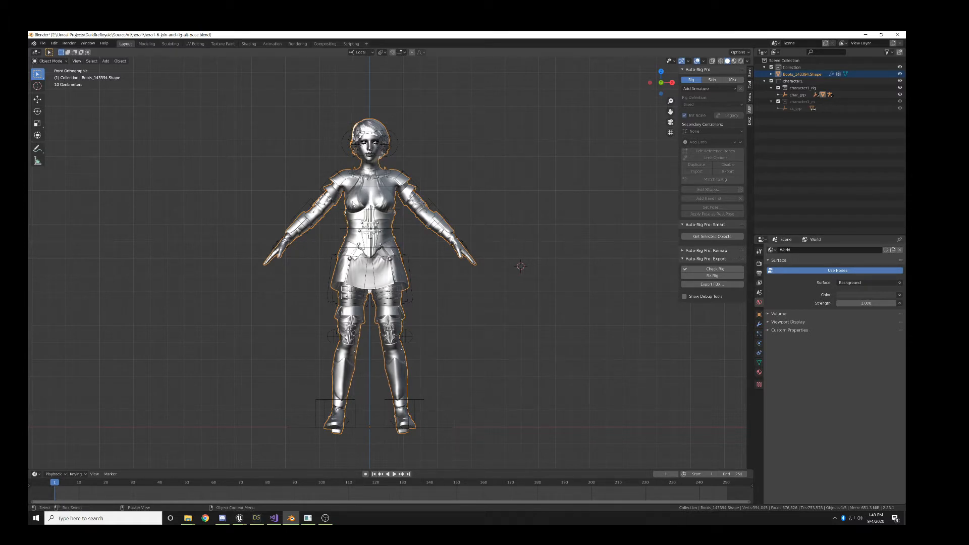
click(357, 197)
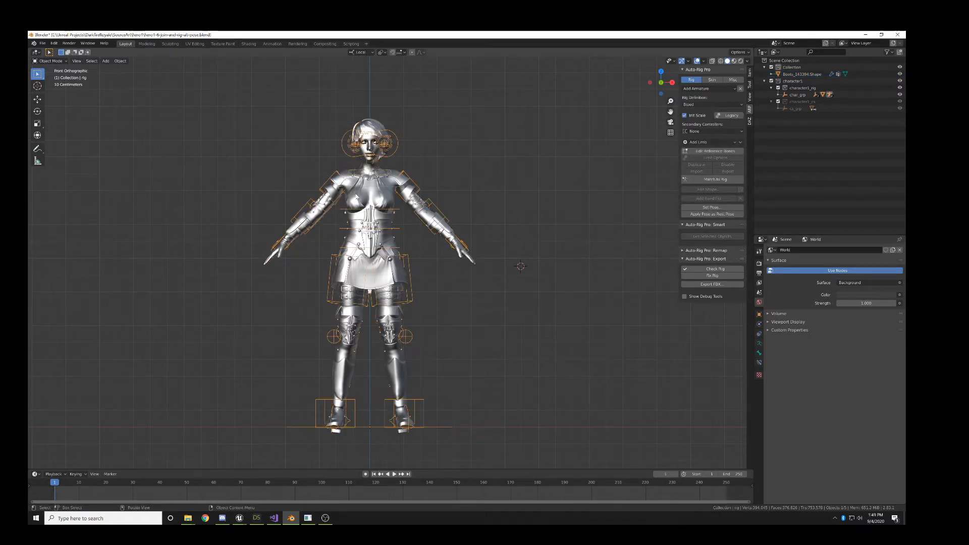
click(378, 124)
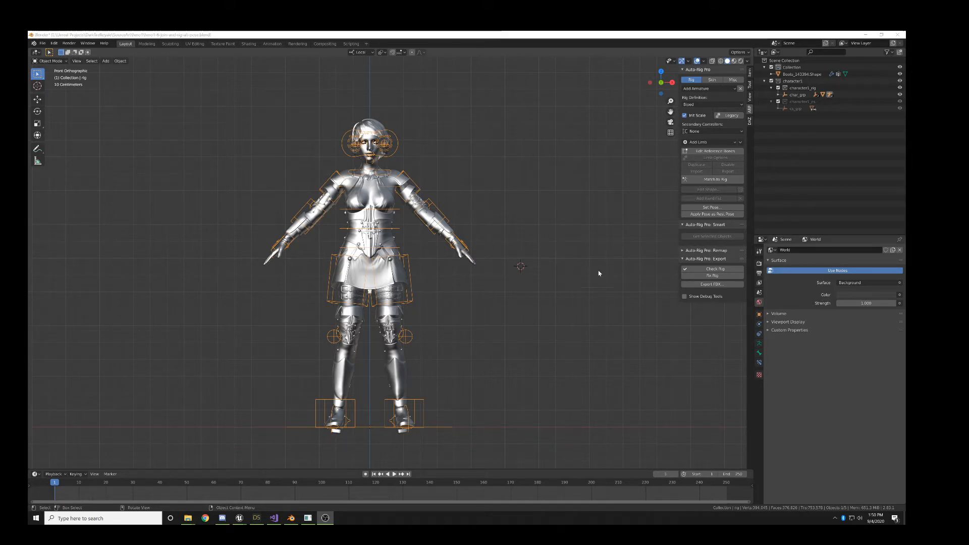
click(717, 151)
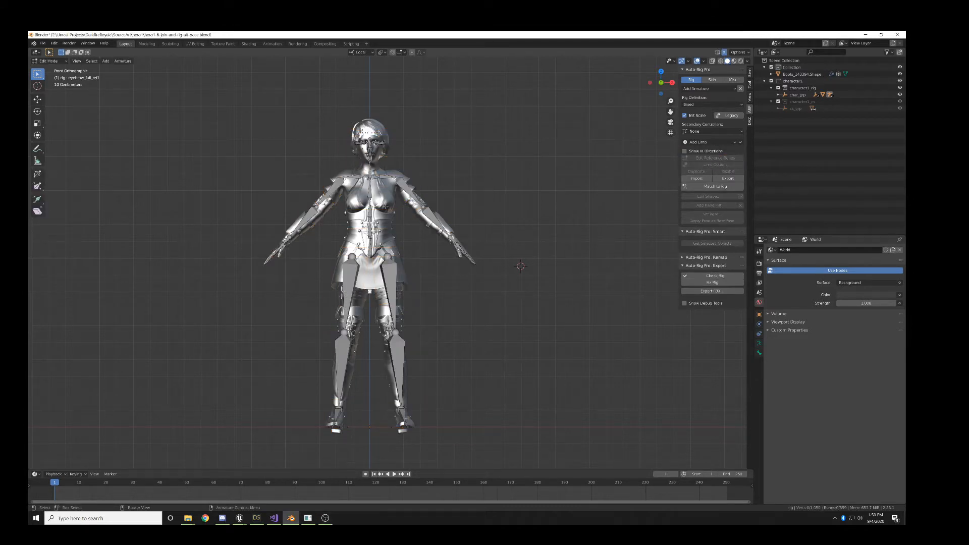
middle_drag(459, 236, 368, 247)
scroll(467, 262, up, 3)
mouse_move(575, 287)
shift+middle_down()
mouse_move(552, 289)
mouse_move(551, 300)
mouse_move(584, 303)
shift+middle_up()
scroll(551, 290, up, 2)
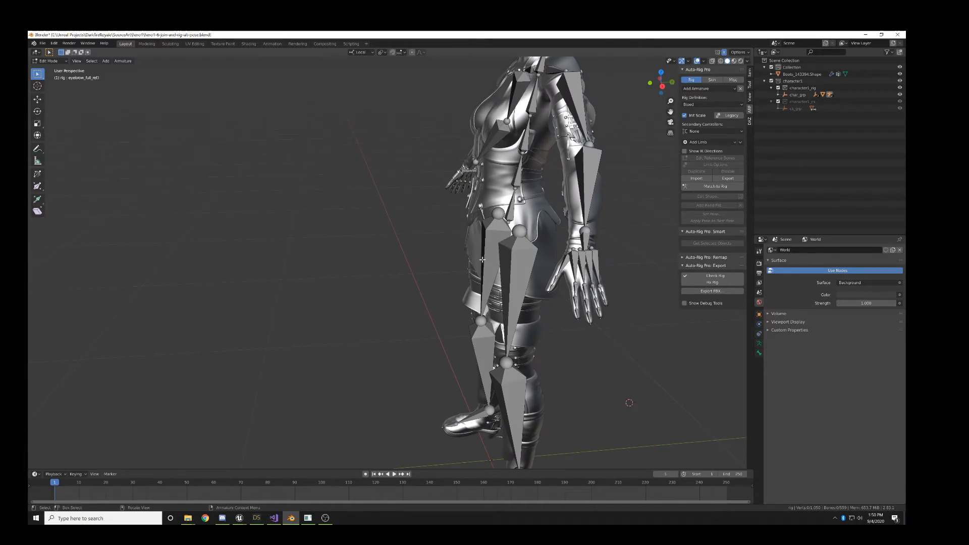
- Leave the rig's edit mode and select the Boots_143394.Shape character mesh to view it together with the bones
key(Tab)
click(492, 185)
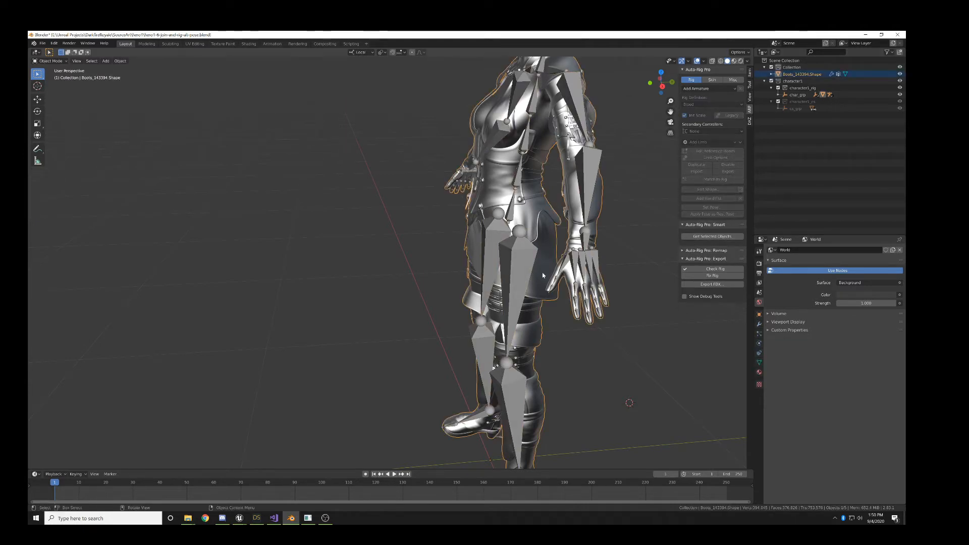
middle_drag(439, 260, 404, 264)
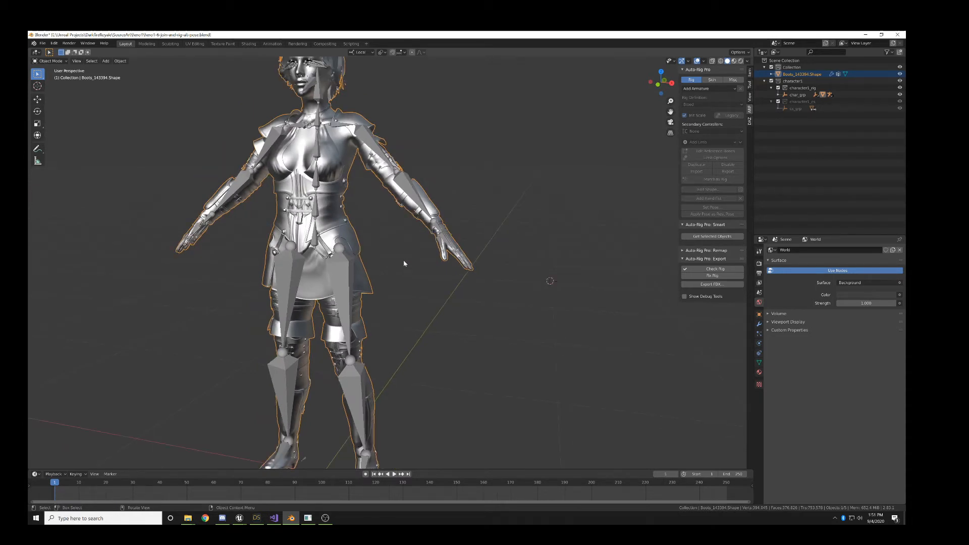
scroll(405, 263, down, 2)
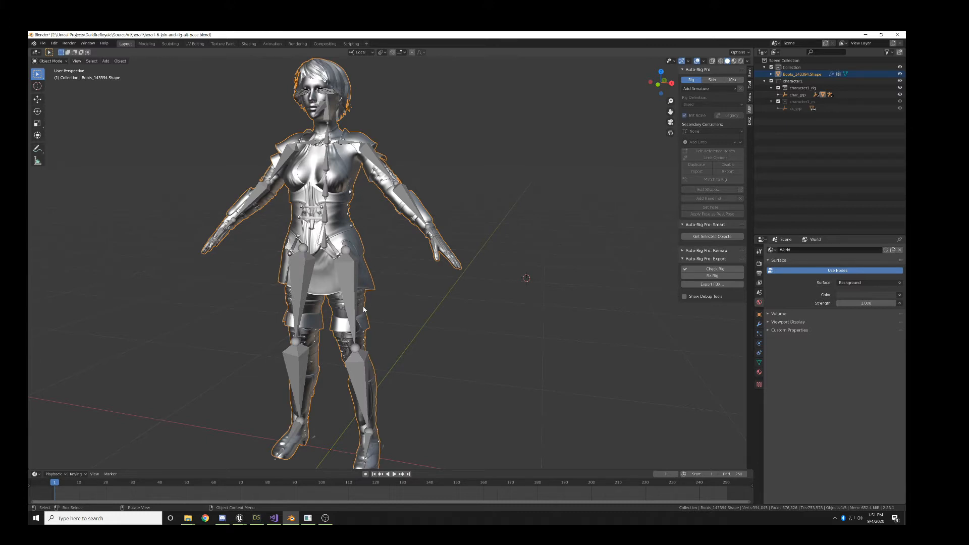
- Switch to the hero1 skeletal mesh window in Unreal Editor and examine the character's armour and textures up close
click(240, 519)
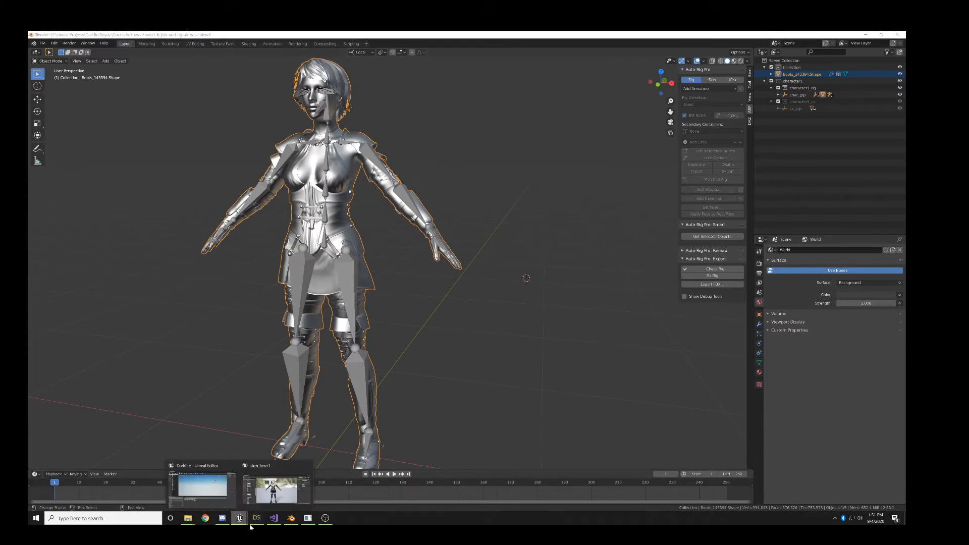
click(208, 489)
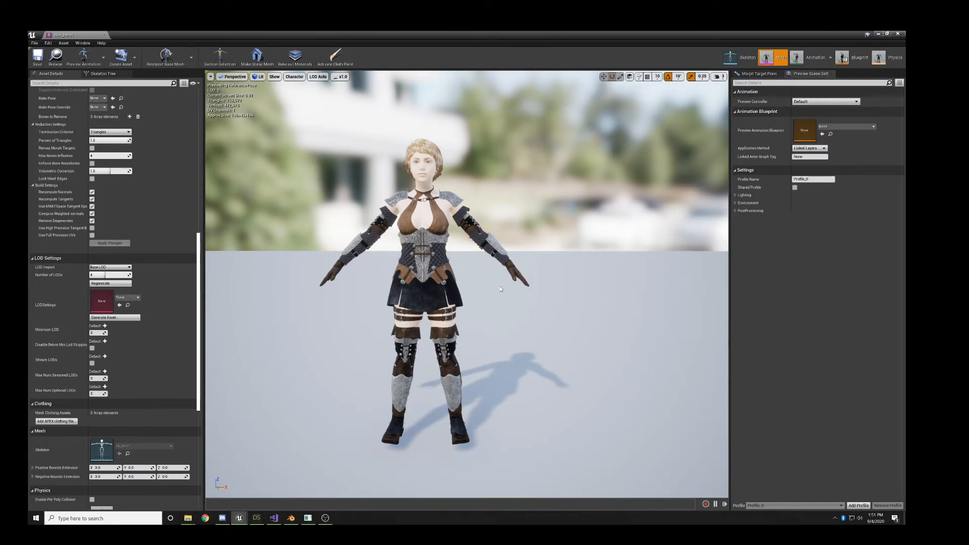
scroll(480, 275, up, 5)
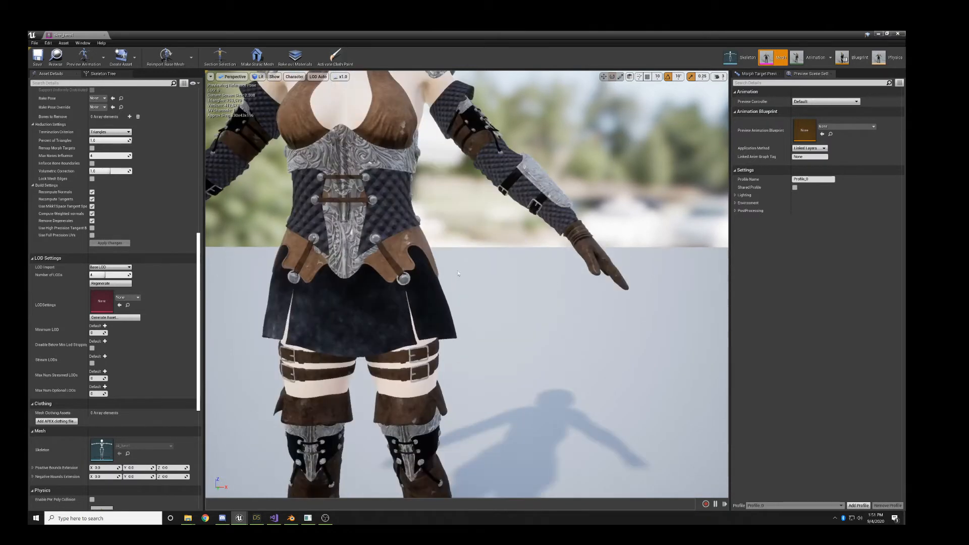
right_drag(528, 264, 505, 297)
key(w)
key(s)
key(w)
key(w)
key(w)
key(s)
key(w)
key(w)
key(s)
key(s)
key(w)
key(w)
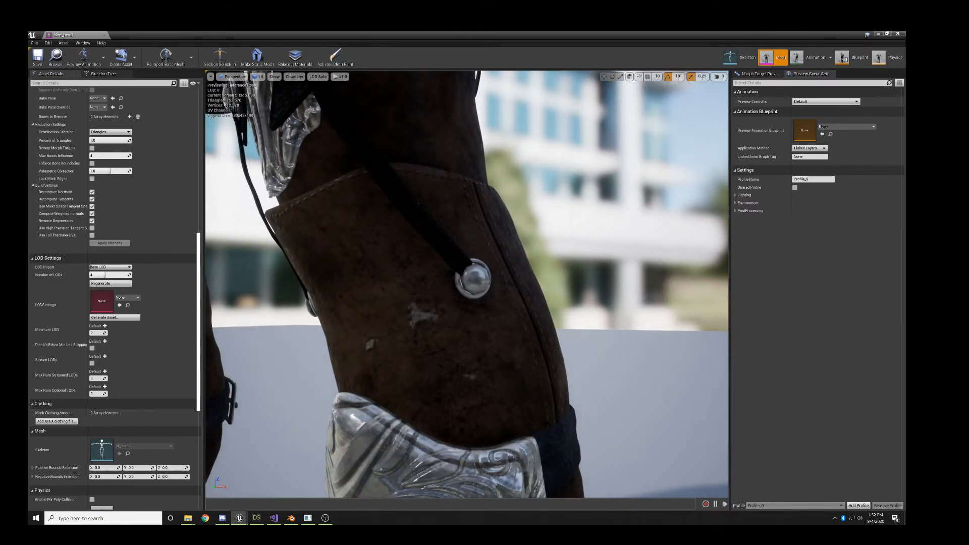
scroll(469, 332, down, 10)
right_drag(469, 333, 517, 316)
key(s)
key(w)
key(s)
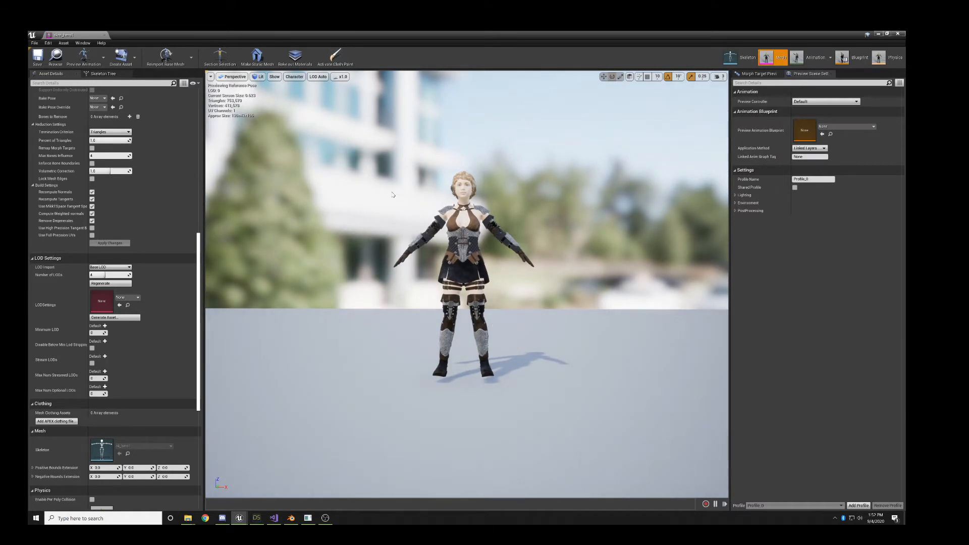
- Preview the hero1 mesh at LOD 3 and LOD 0 for comparison, and close its editor
click(318, 77)
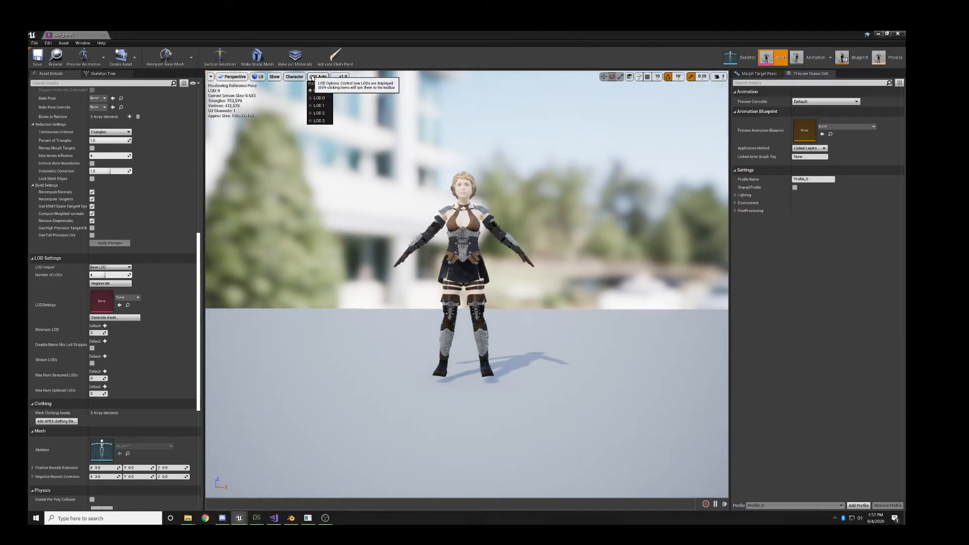
click(320, 120)
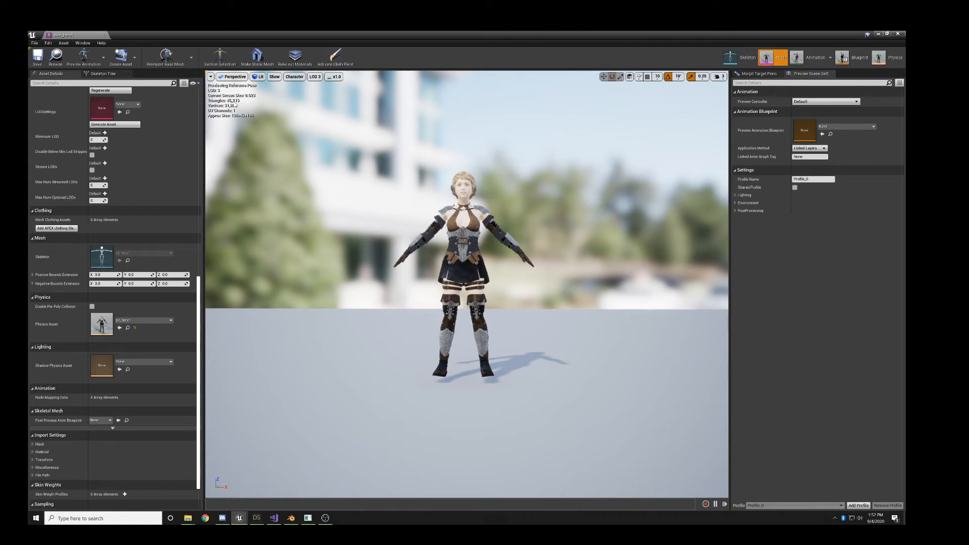
click(315, 77)
click(319, 98)
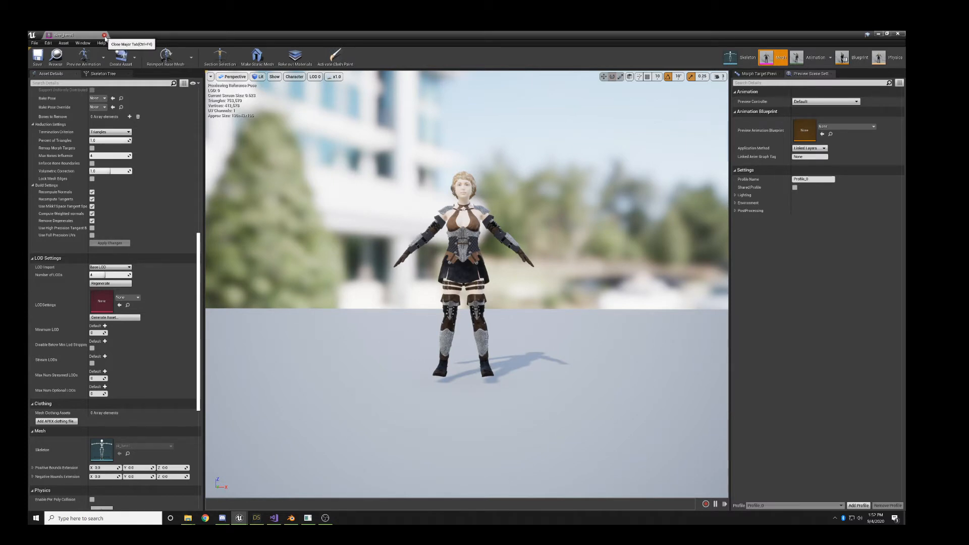
click(105, 36)
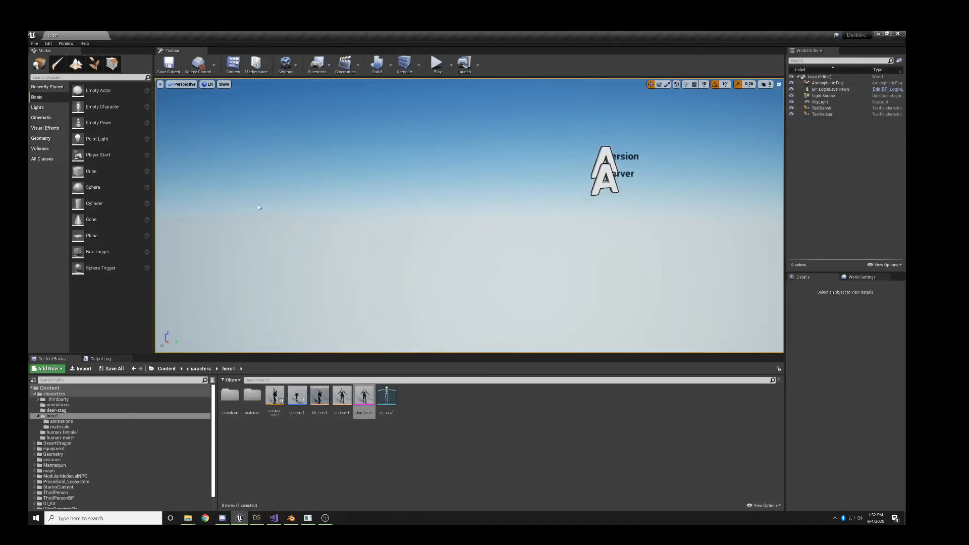
- Reopen the hero1 skeletal mesh, preview the Standing_Arguing-hero1 animation on it, and close its editor
double_click(364, 398)
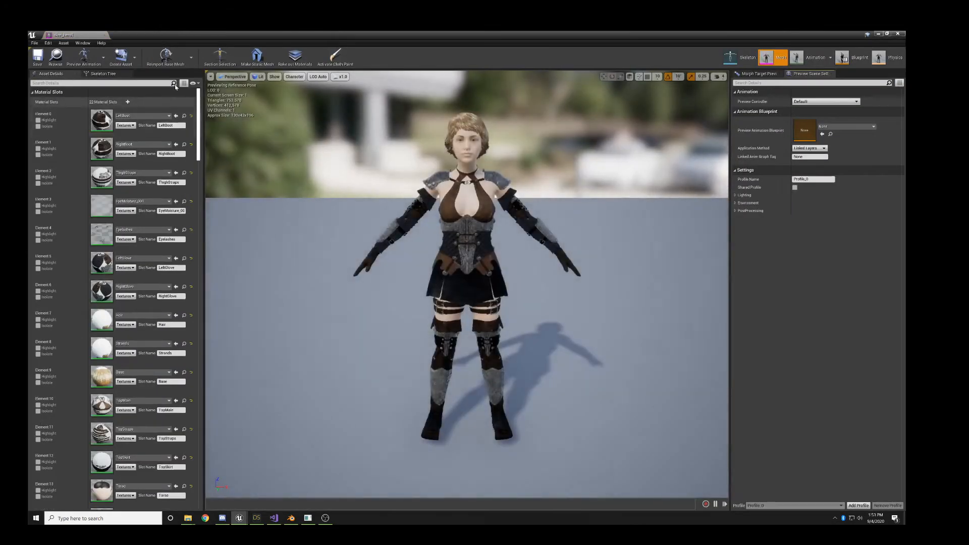
click(84, 57)
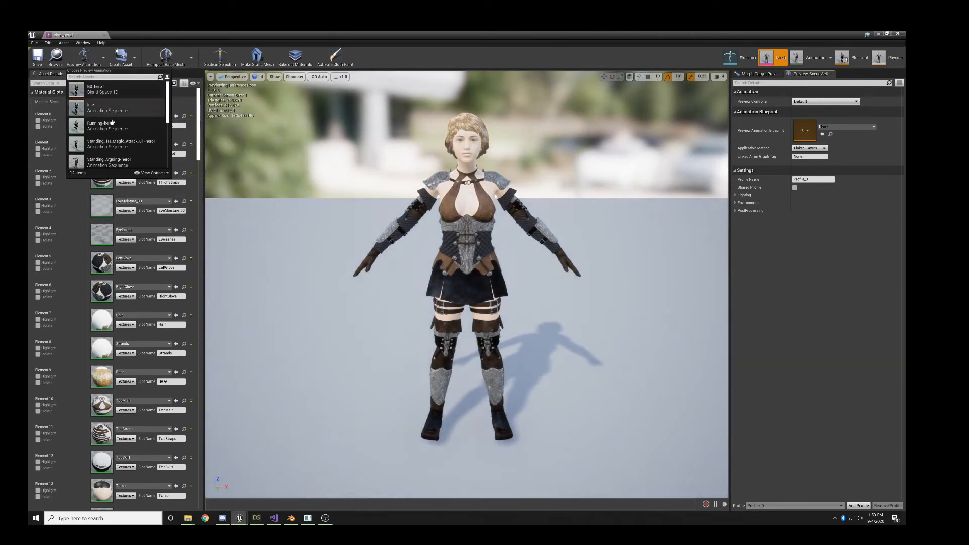
scroll(113, 126, down, 4)
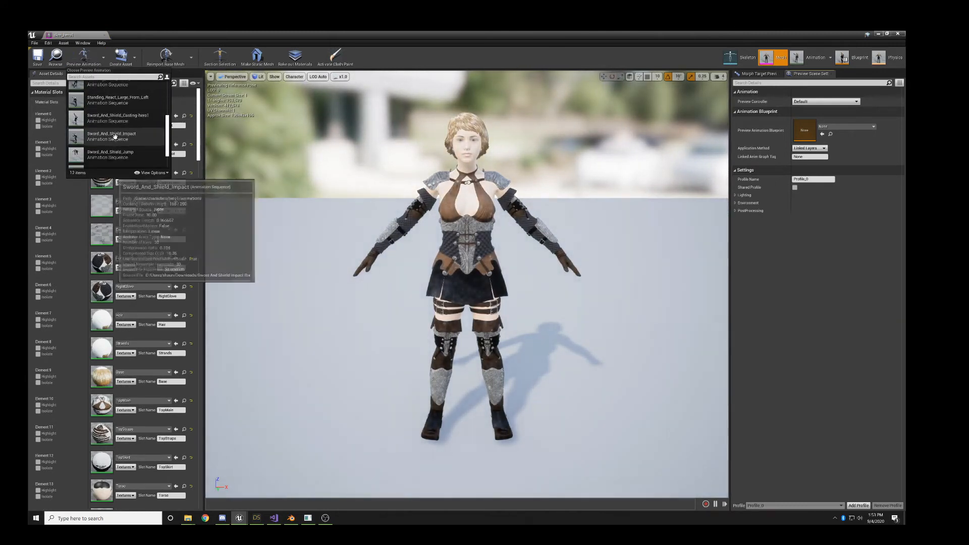
scroll(115, 135, down, 2)
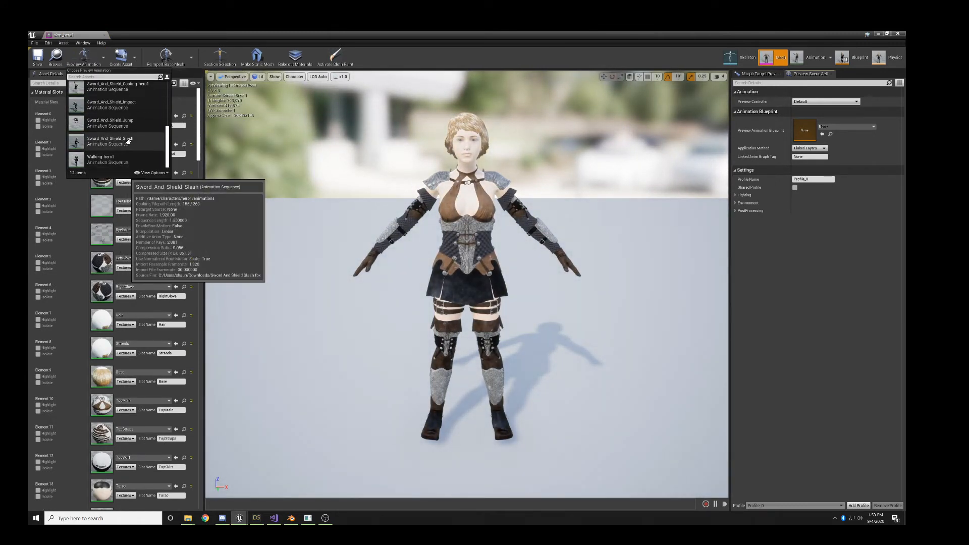
scroll(128, 141, up, 6)
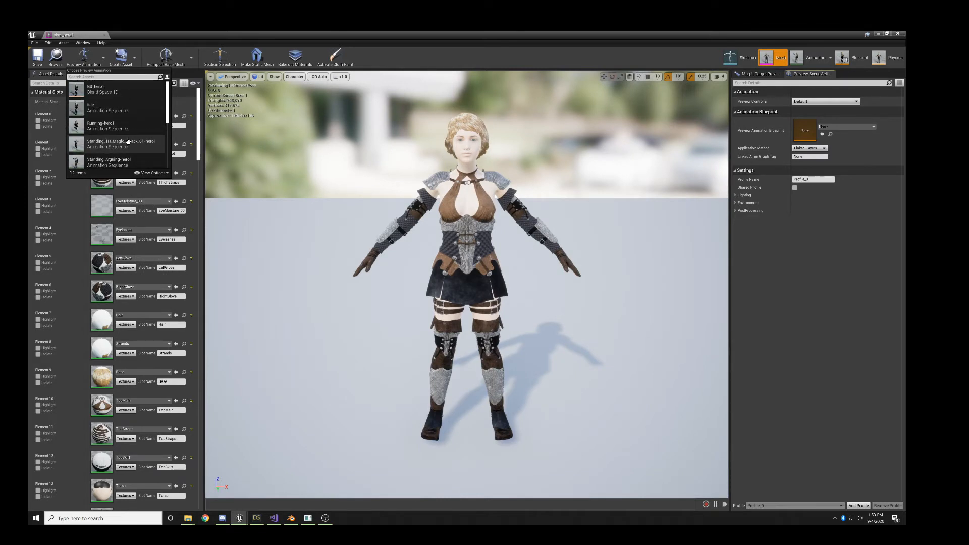
click(134, 167)
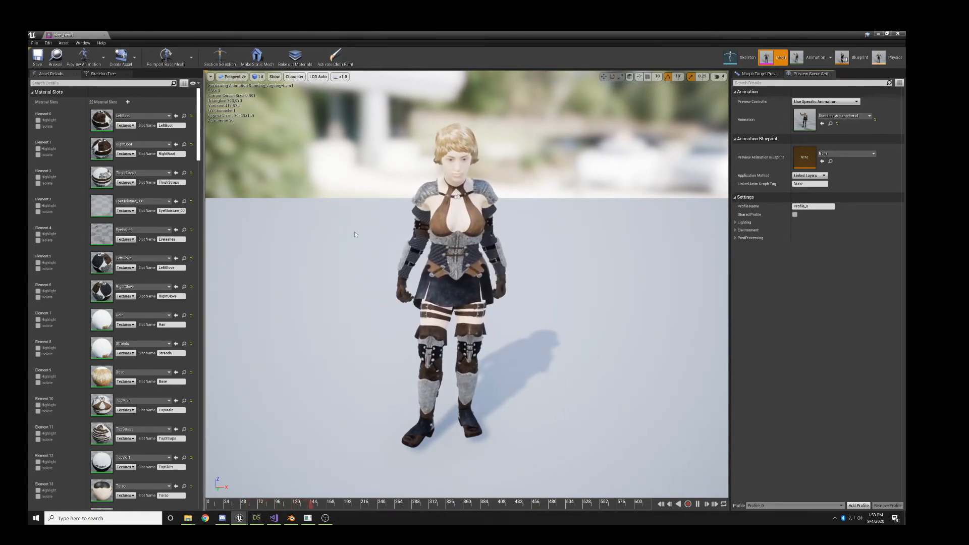
click(105, 36)
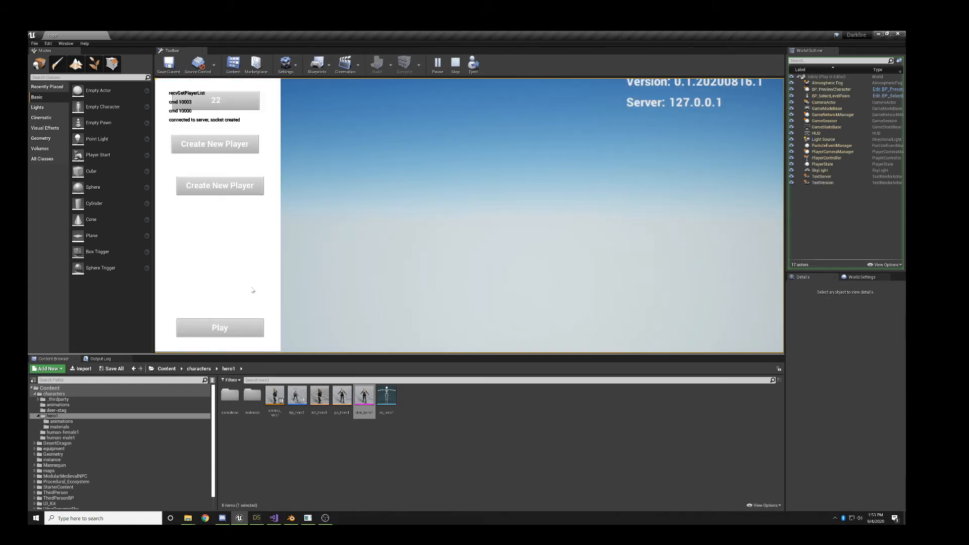
- Enter the game world from the running player selection screen and turn the hero to walk uphill away from the shore
click(238, 329)
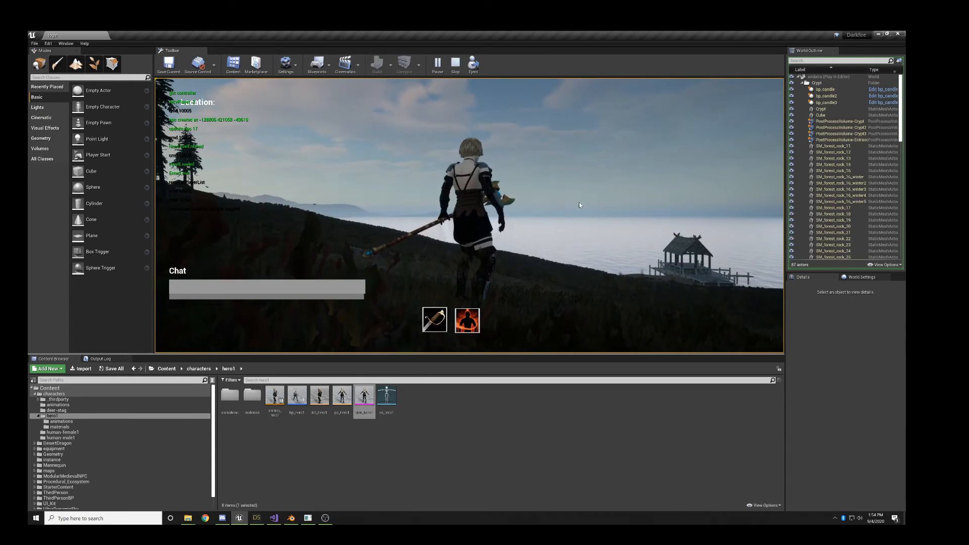
right_drag(579, 203, 307, 225)
right_drag(545, 231, 726, 252)
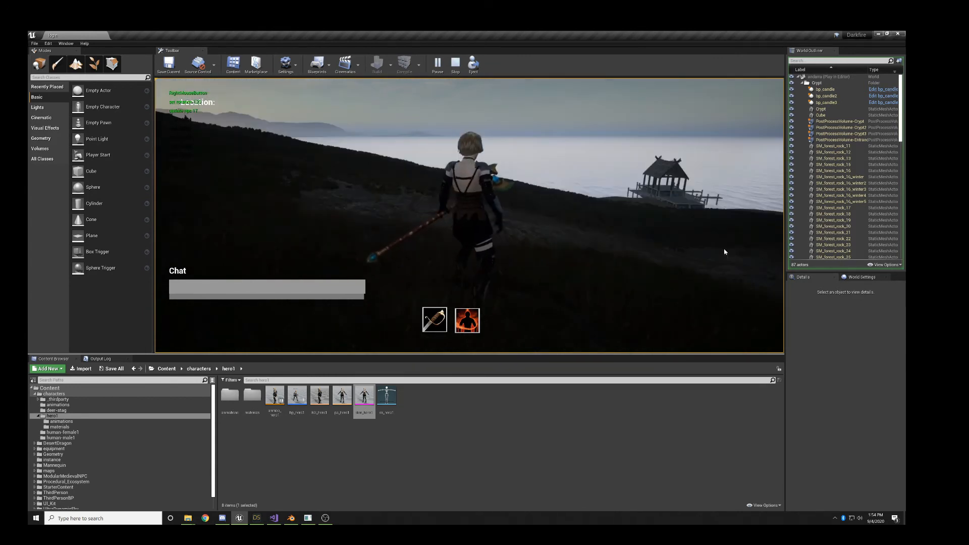
right_drag(567, 246, 261, 218)
key(w)
key(a)
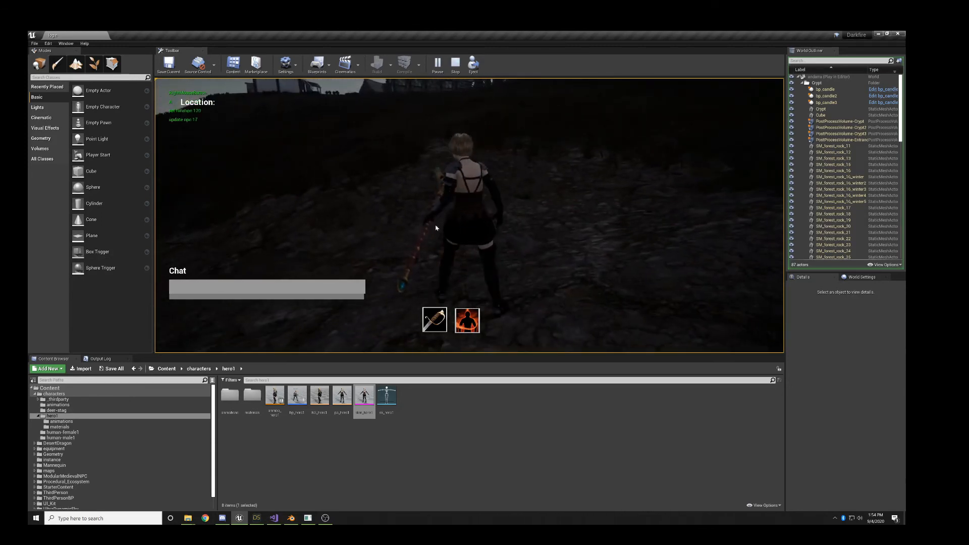
key(w)
- Run the hero through the village between the houses, jumping repeatedly along the way to test the jump animation
right_drag(436, 229, 486, 174)
key(space)
key(space)
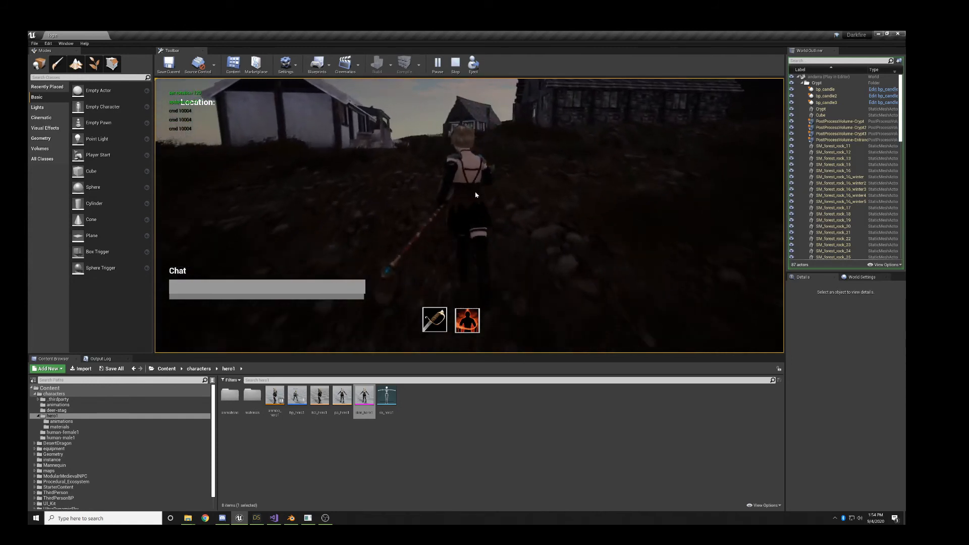
key(space)
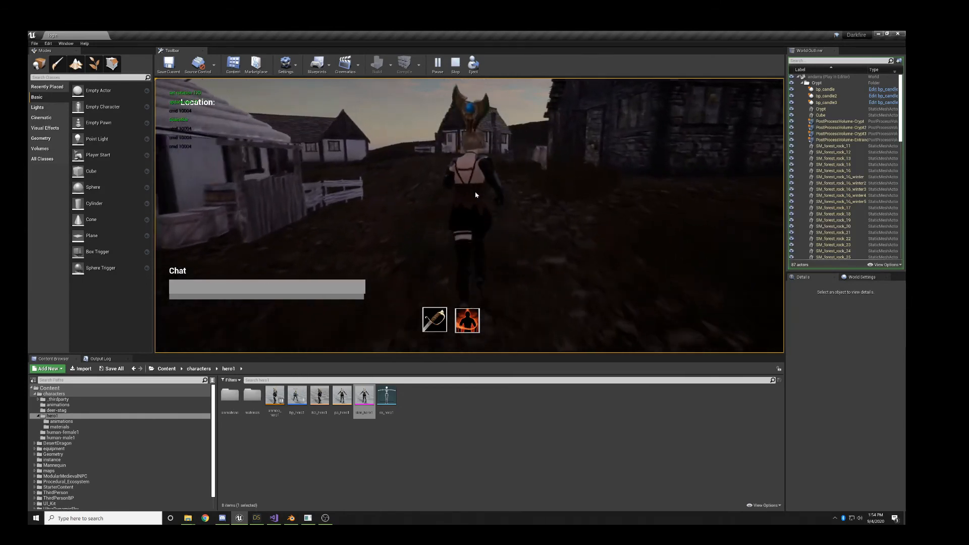
key(space)
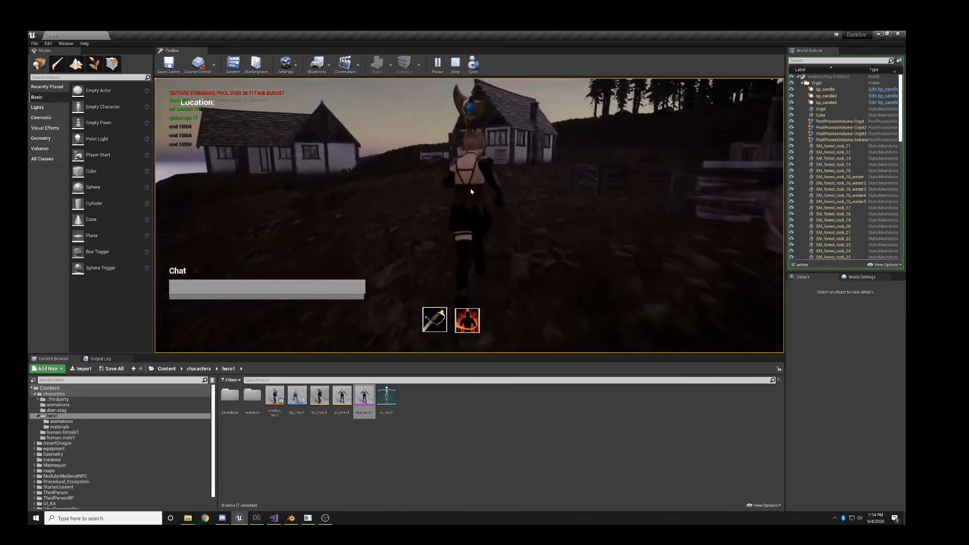
- Turn the hero past the barrels and run along the slope beside the water to the stag at the forest edge
right_drag(472, 191, 821, 196)
key(w)
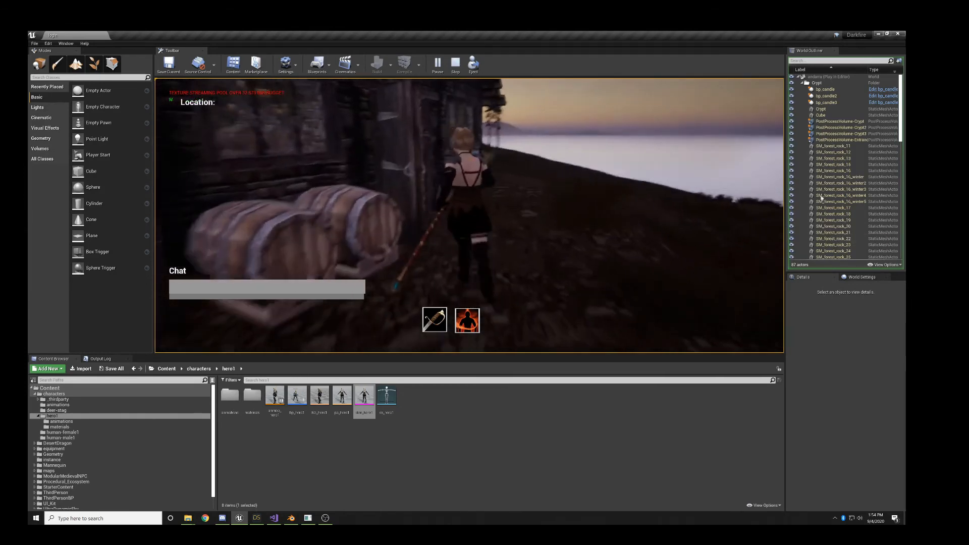
key(d)
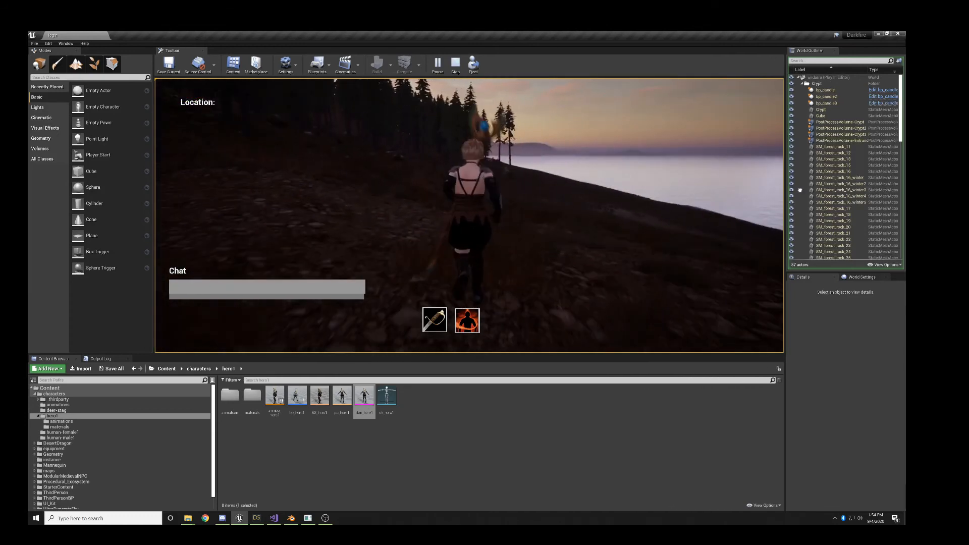
right_drag(604, 195, 582, 181)
key(w)
key(d)
key(d)
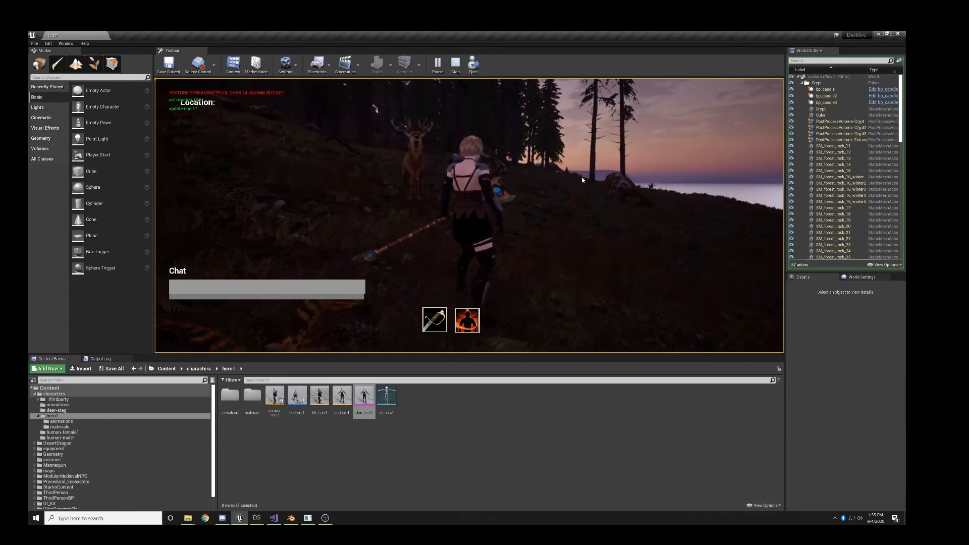
- Target the Glade Stag, move the hero up to it, try the fiery attack skill, and turn her to face the animal
key(Tab)
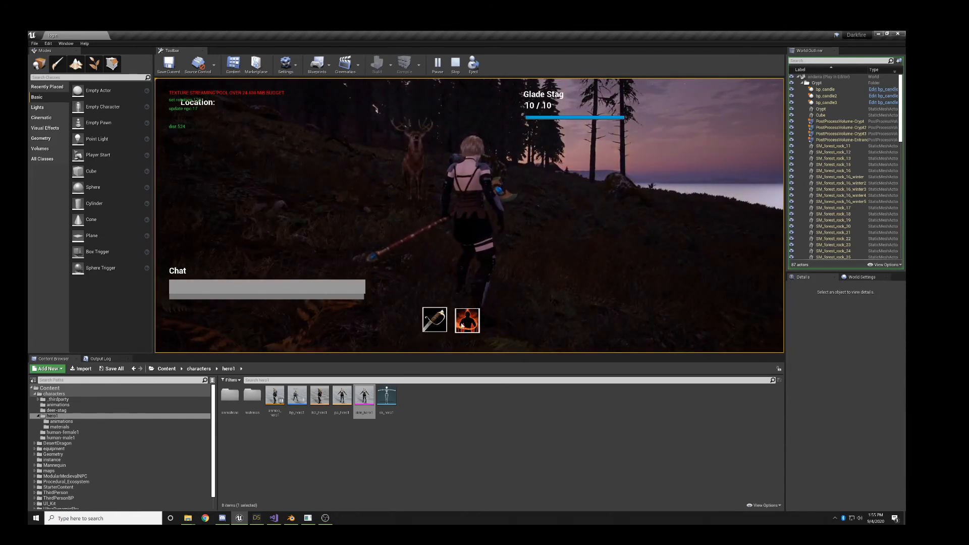
key(a)
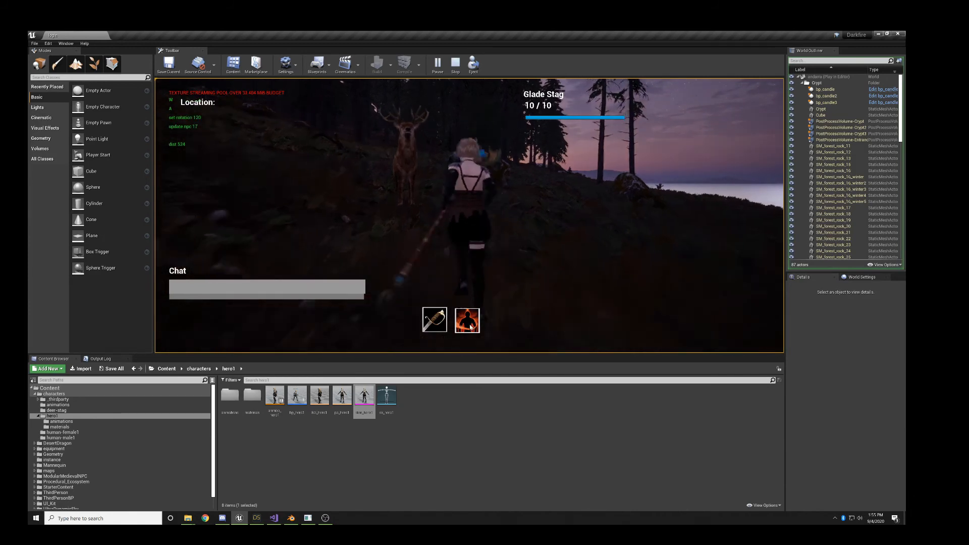
key(w)
key(a)
click(467, 326)
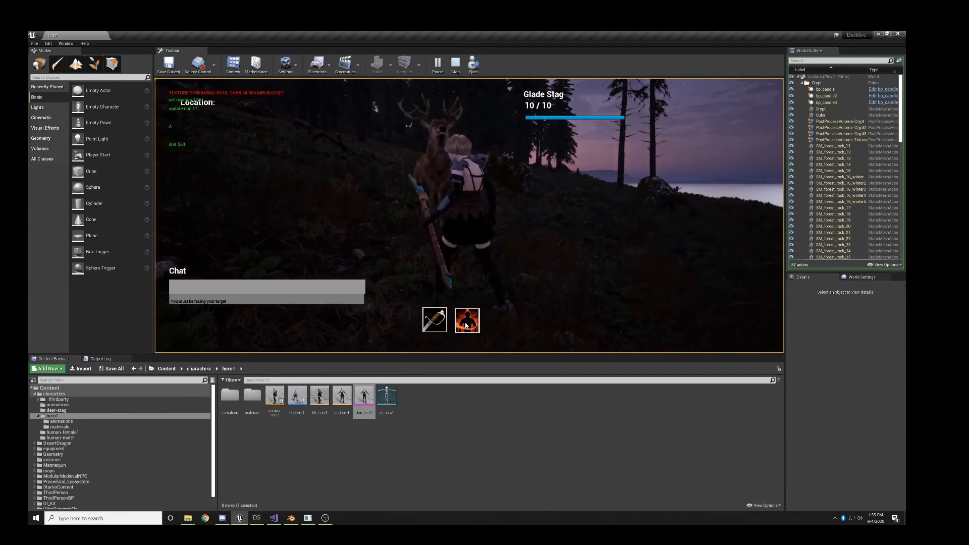
key(d)
right_drag(544, 231, 457, 240)
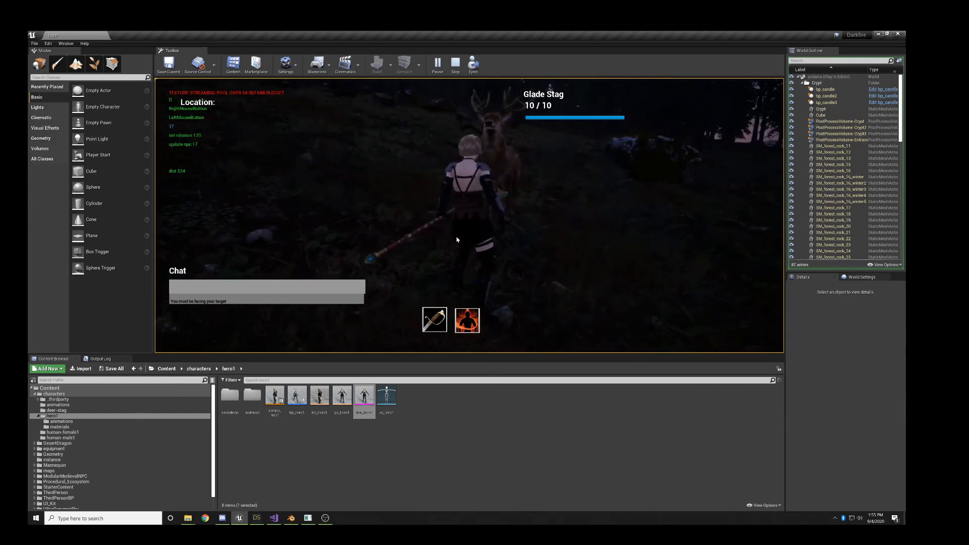
- Attack the Glade Stag repeatedly with the fiery skill until it is dead, to test the hero's attack animation
click(465, 322)
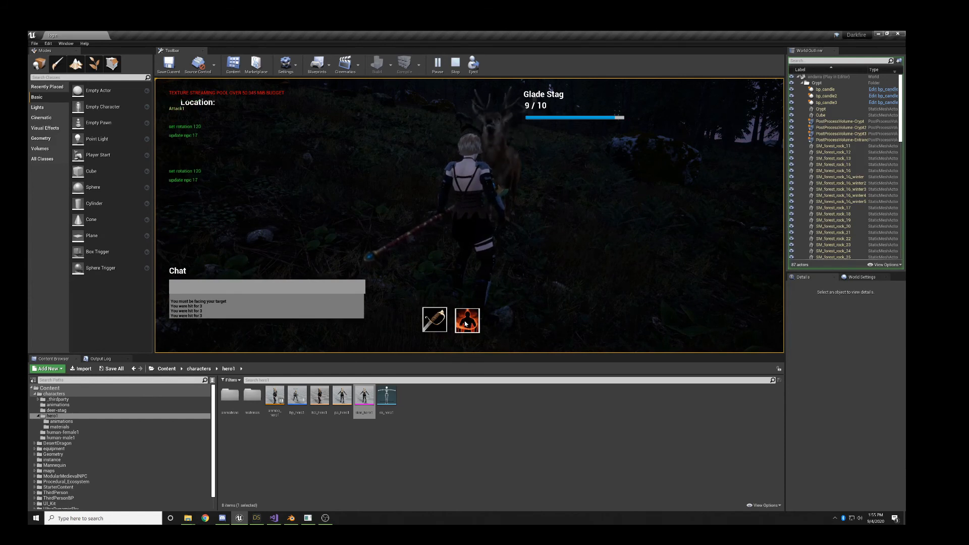
click(474, 326)
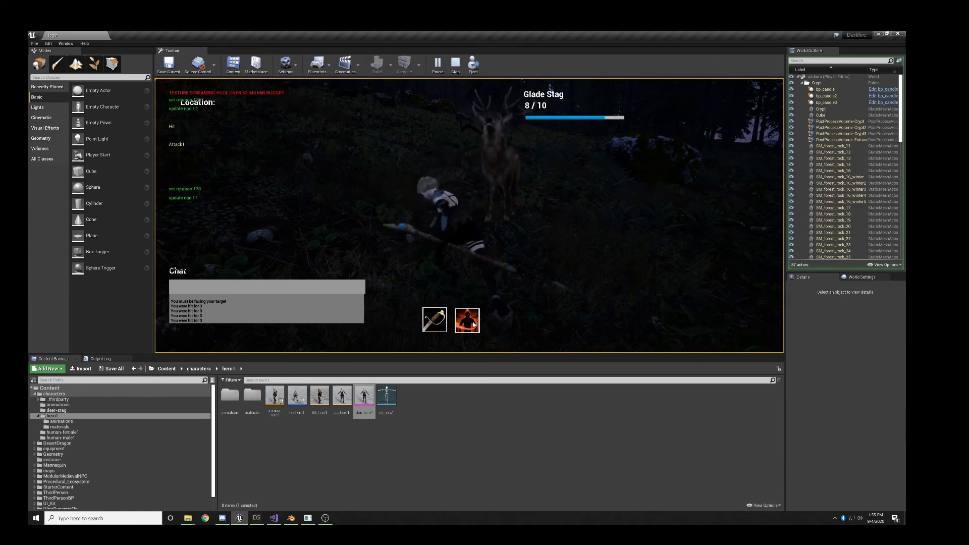
click(474, 326)
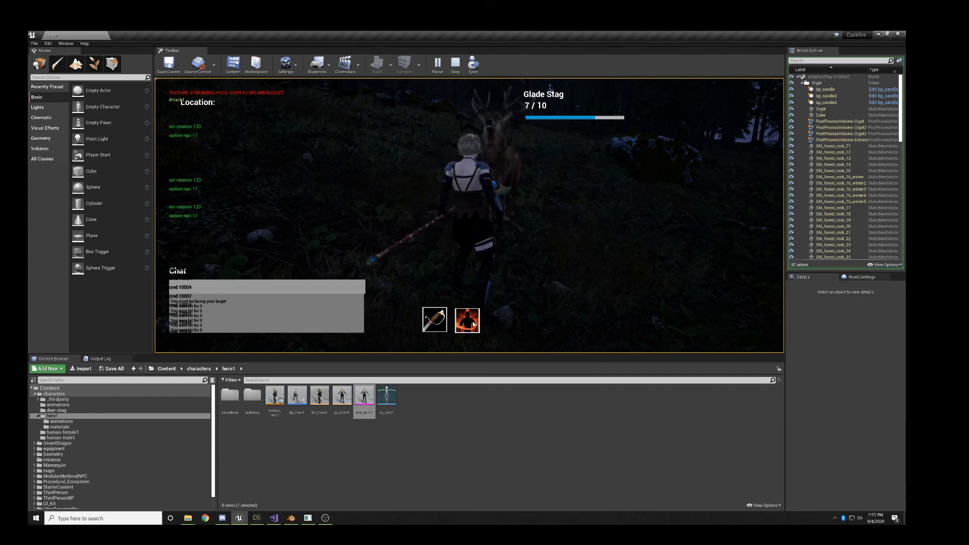
click(472, 325)
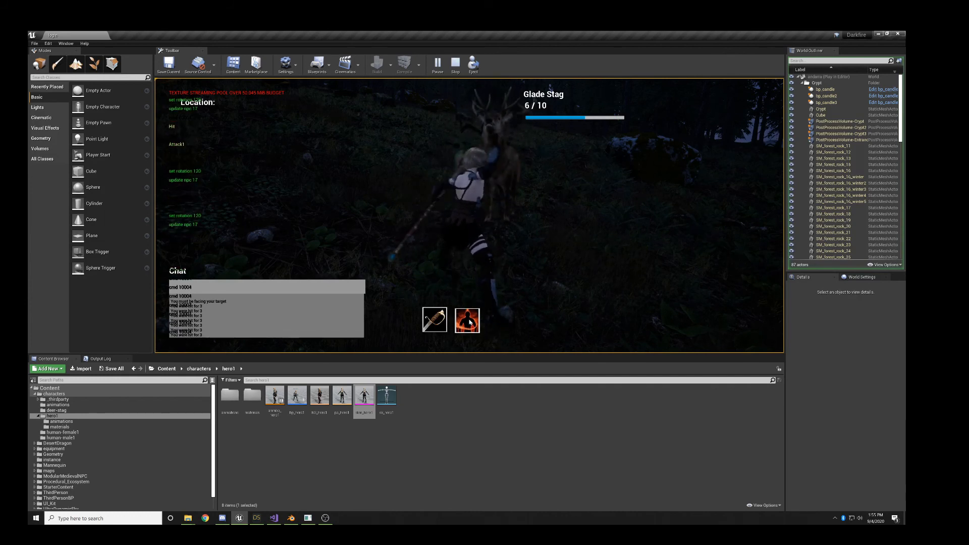
click(469, 322)
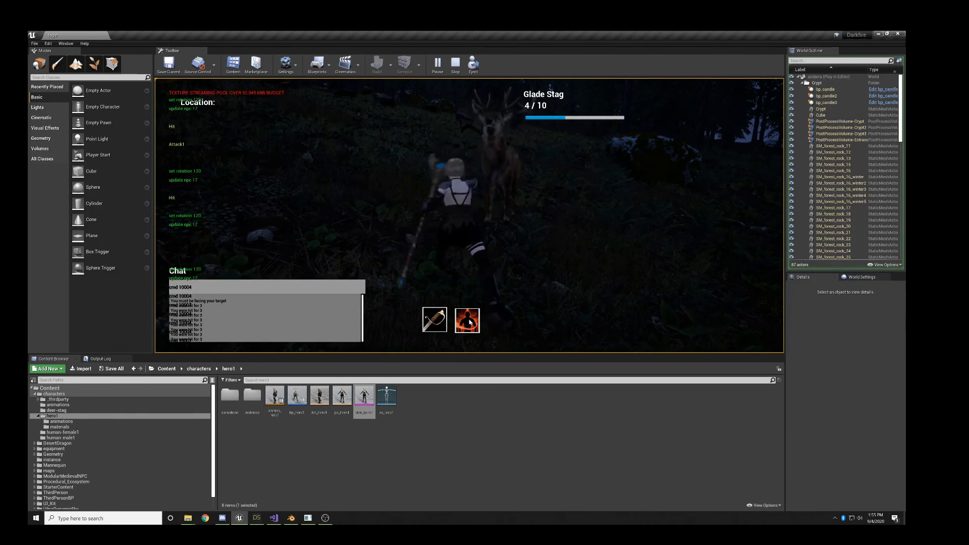
click(469, 322)
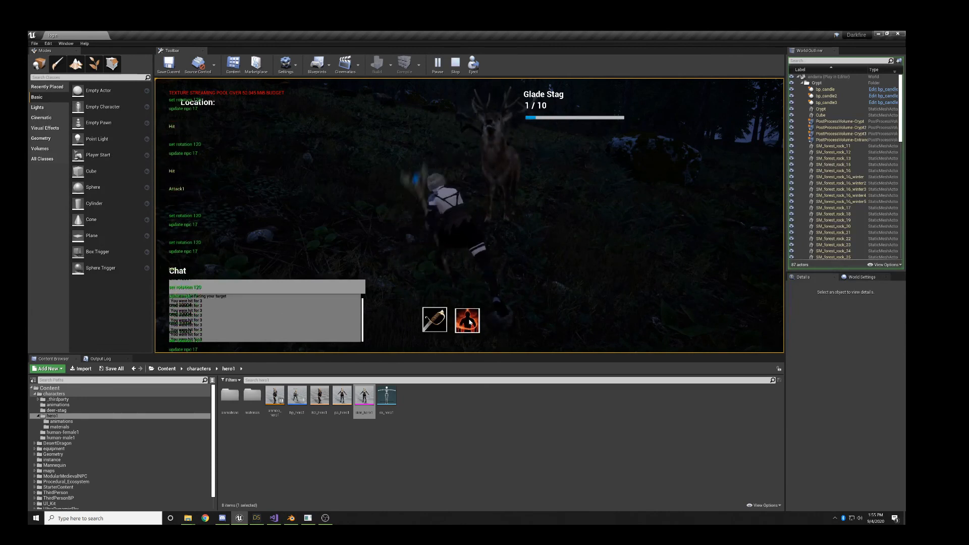
click(470, 322)
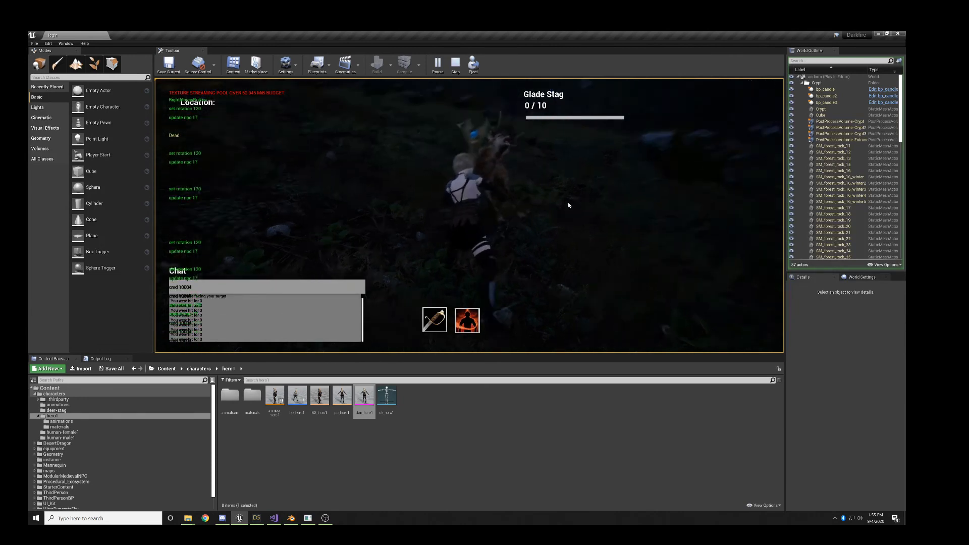
- View the hero beside the fallen stag from several angles and walk her onward across the slope
right_drag(514, 211, 403, 207)
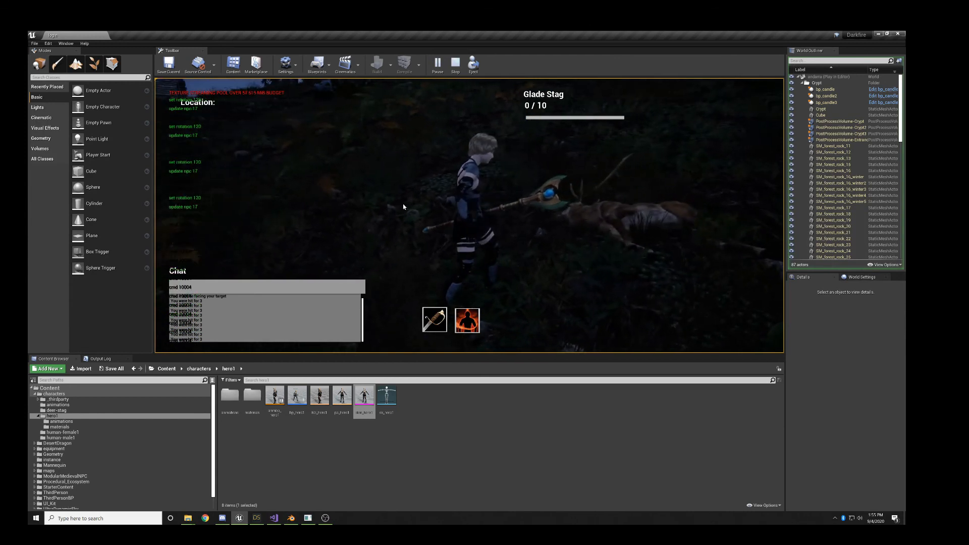
right_drag(579, 203, 573, 228)
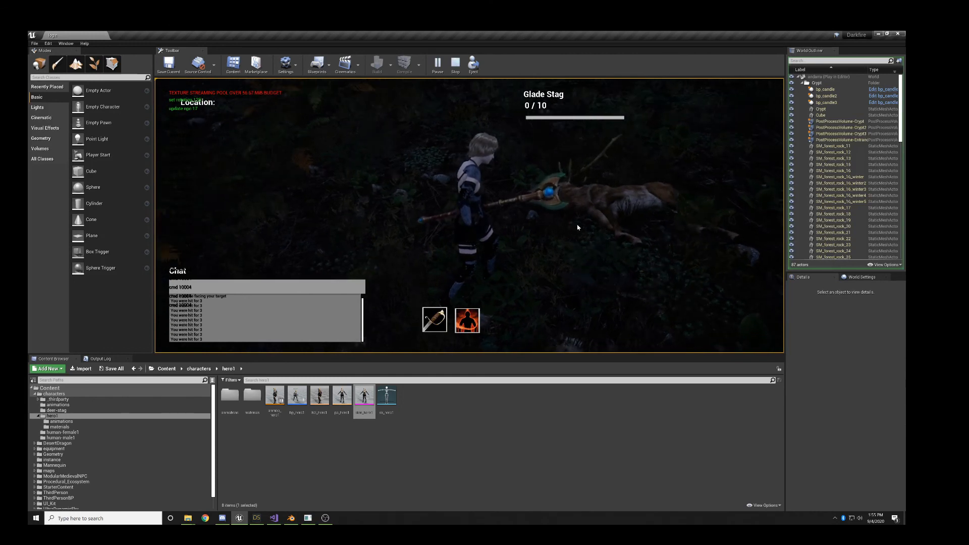
right_drag(578, 225, 559, 207)
key(w)
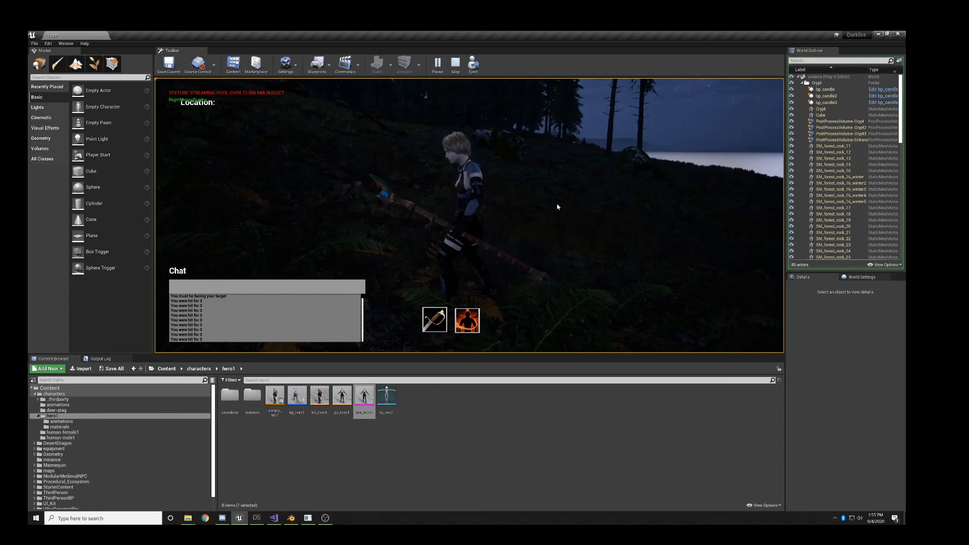